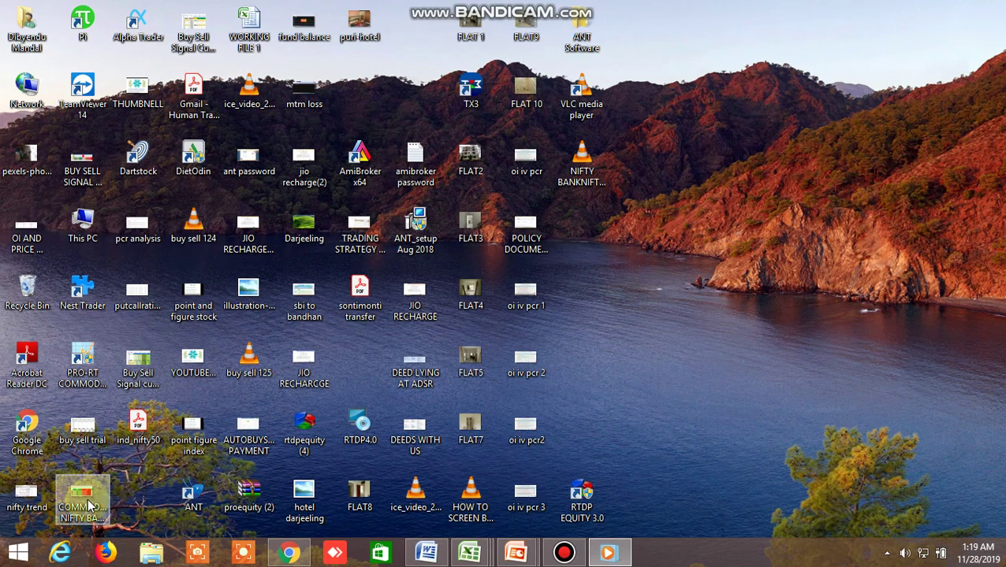
View the COMMODITY NIFTY BANKNIFTY desktop image in Windows Photo Viewer and close it.
right_click(88, 498)
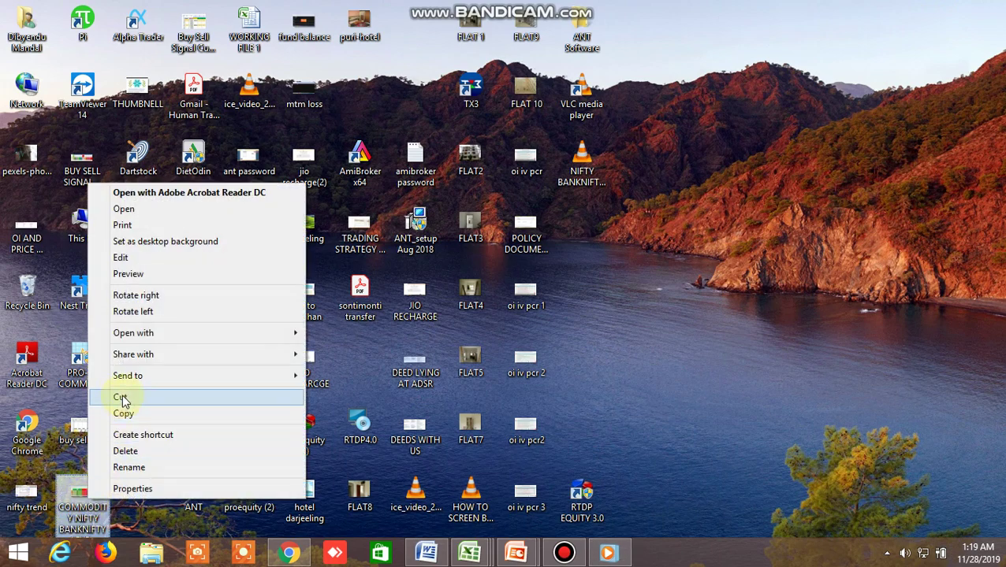
mouse_move(172, 332)
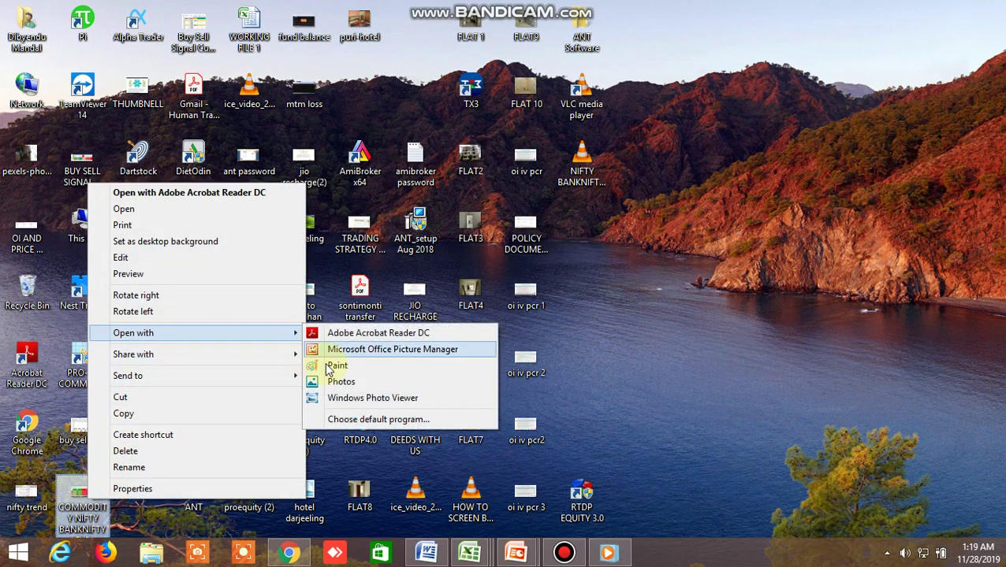
left_click(355, 399)
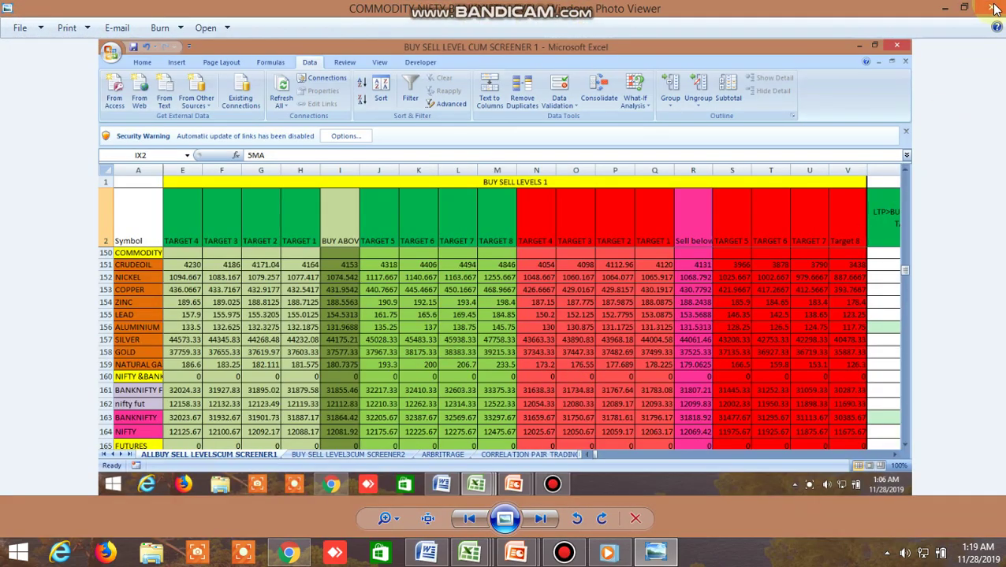
left_click(995, 8)
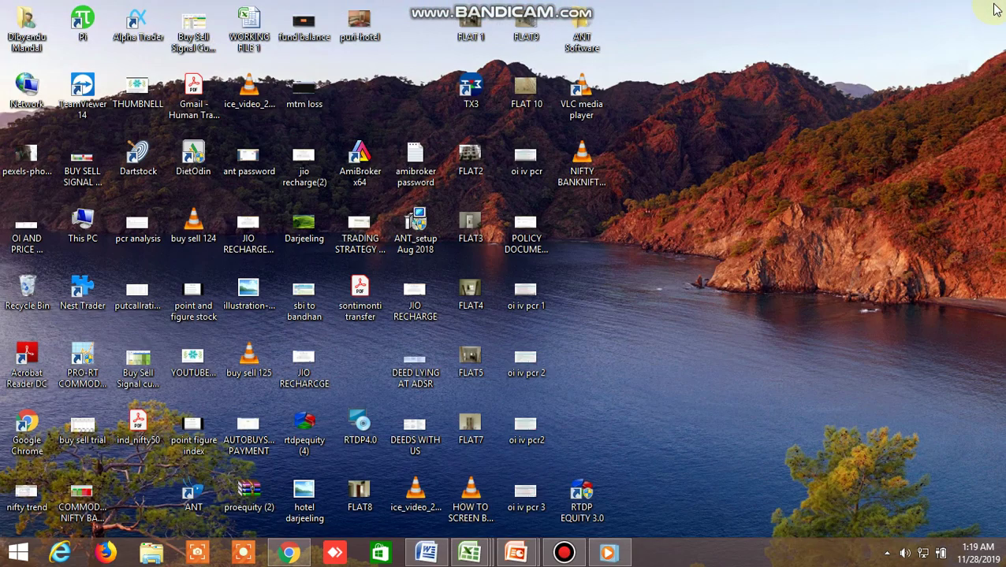
right_click(605, 556)
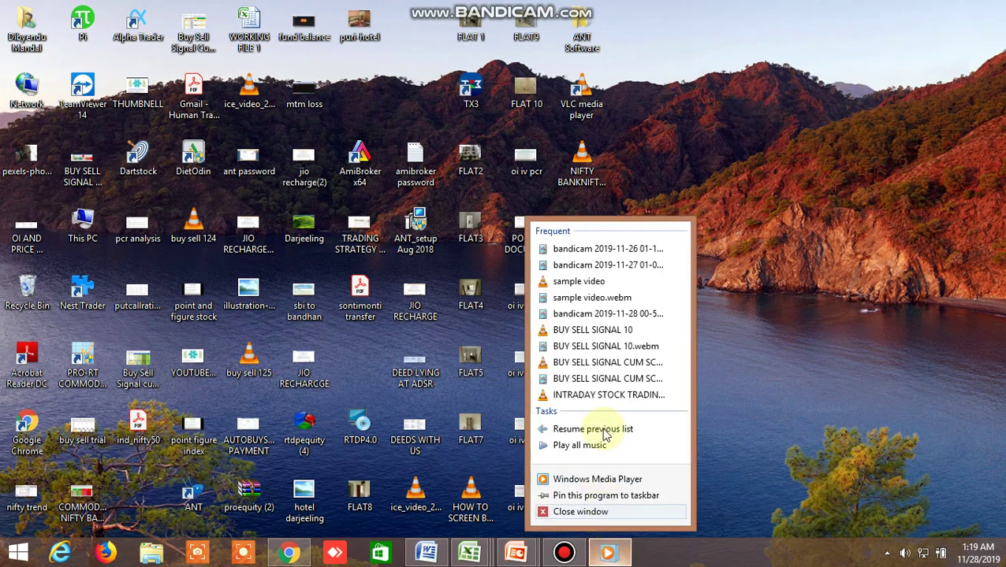
left_click(617, 254)
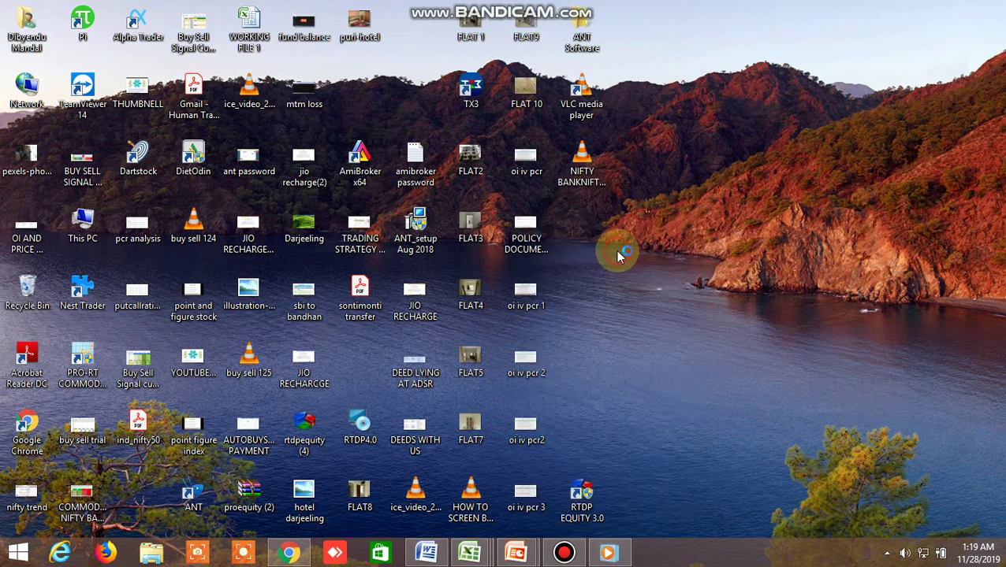
left_click(609, 557)
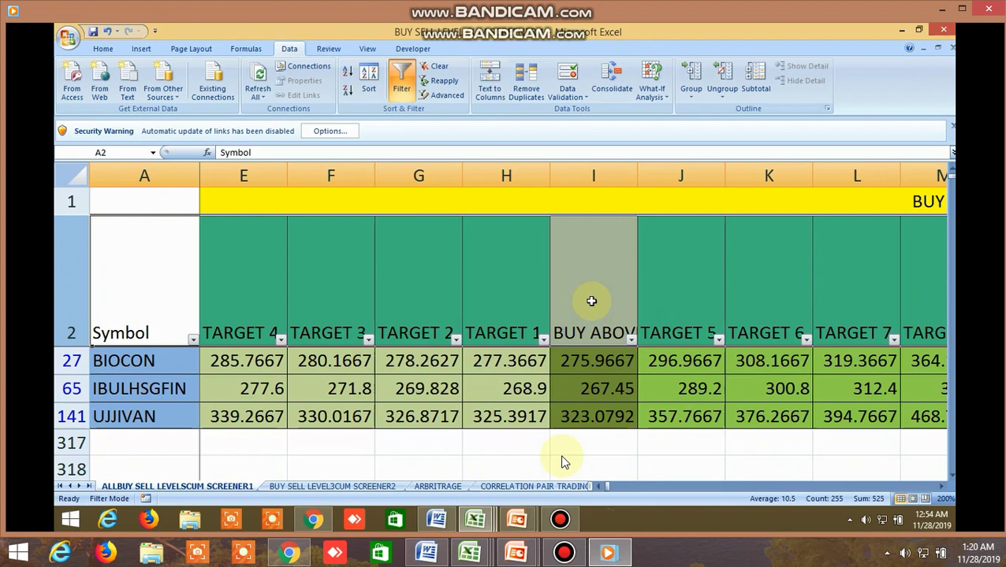
left_click(564, 553)
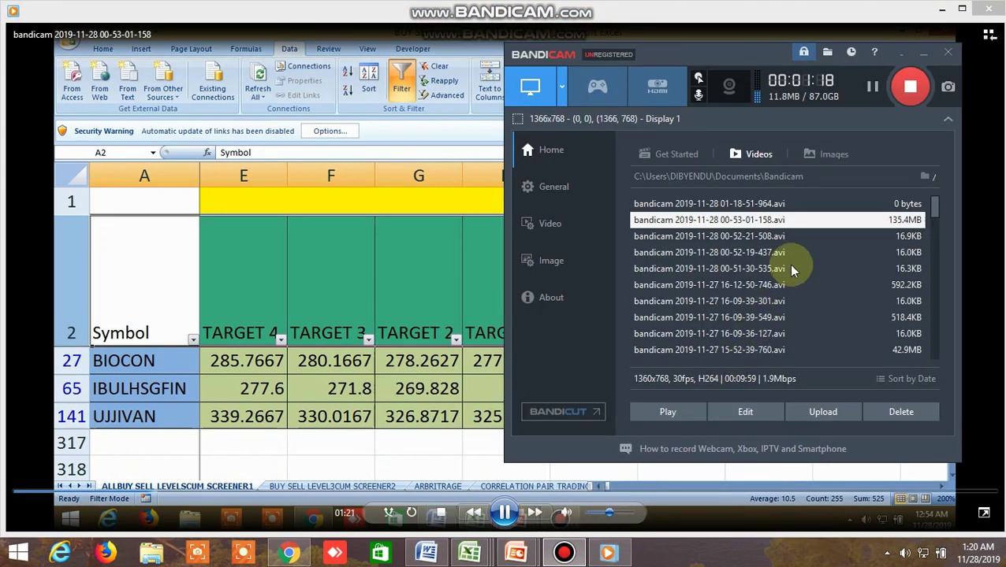
left_click(924, 53)
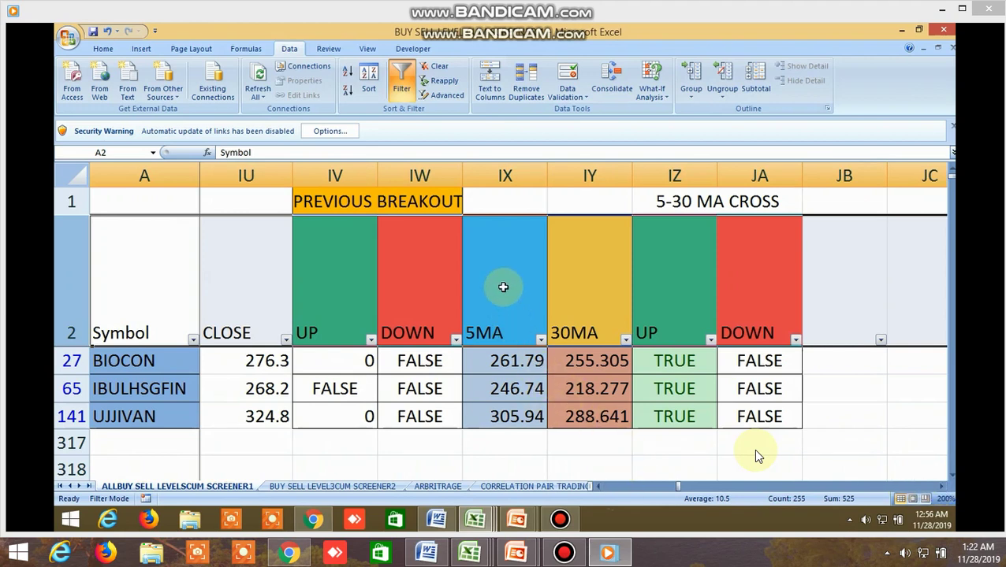
Examine the 5MA and 30MA header cells and the UP and DOWN headers of the 5-30 MA CROSS section.
left_click(500, 258)
left_click(591, 271)
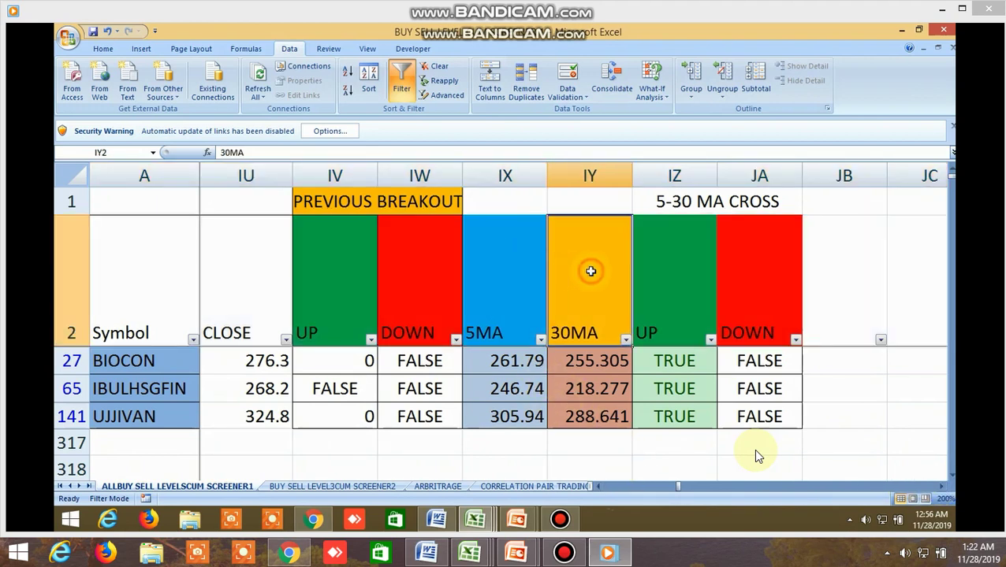
left_click(503, 269)
left_click(584, 280)
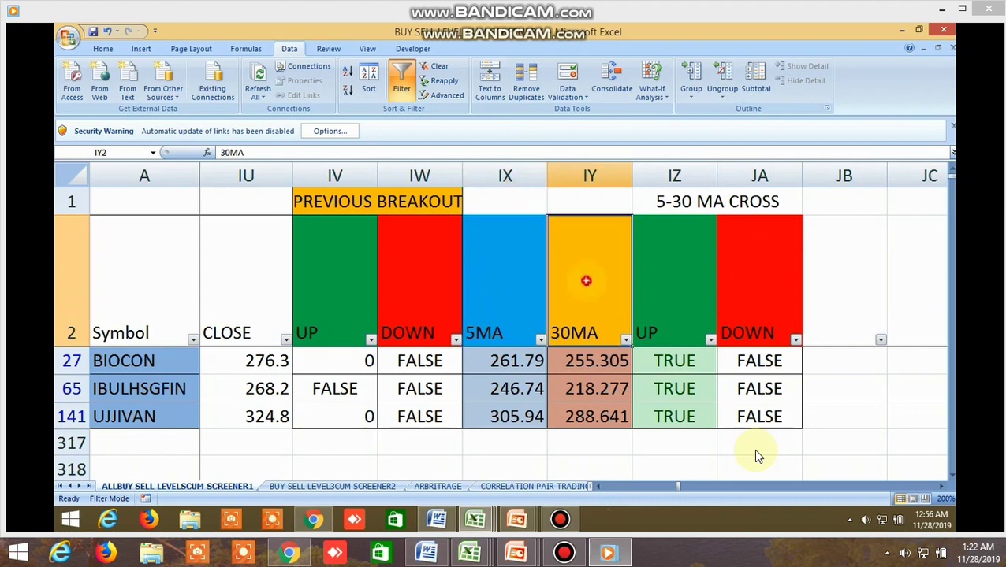
left_click(681, 272)
left_click(744, 272)
left_click(586, 283)
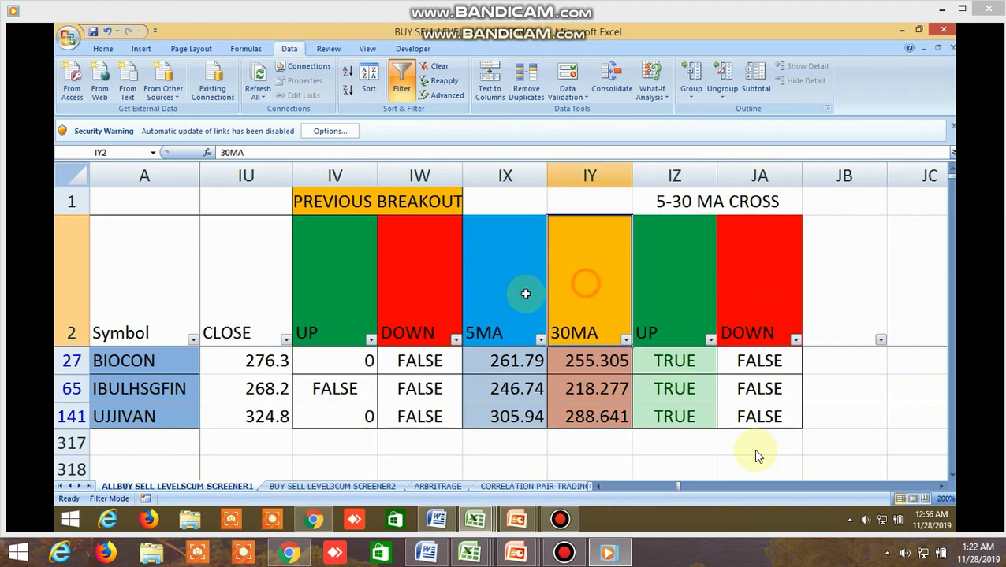
left_click(505, 290)
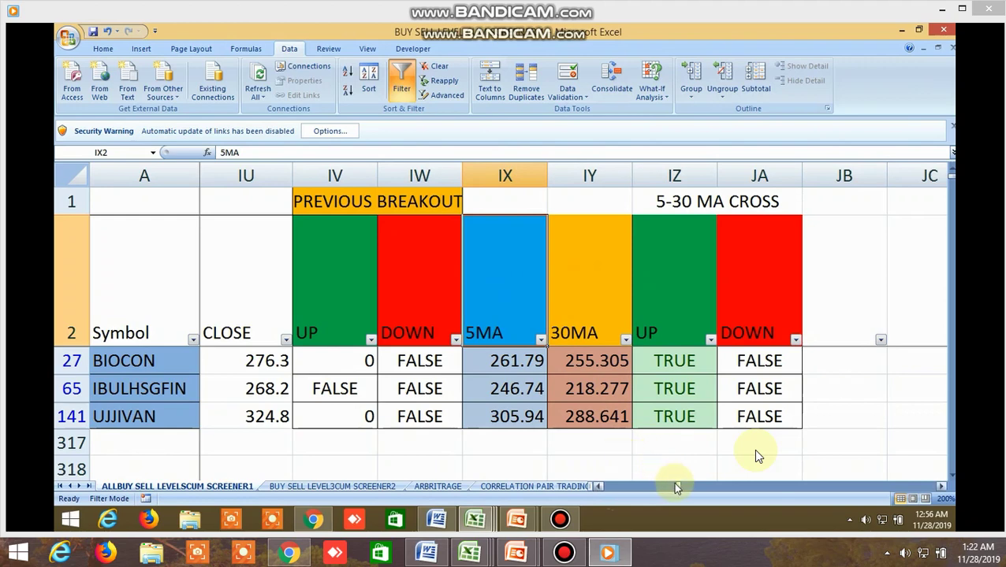
Review the moving-average crossover columns on the BUY SELL LEVEL3CUM SCREENER2 sheet and return to ALLBUY SELL LEVELSCUM SCREENER1.
left_click(377, 487)
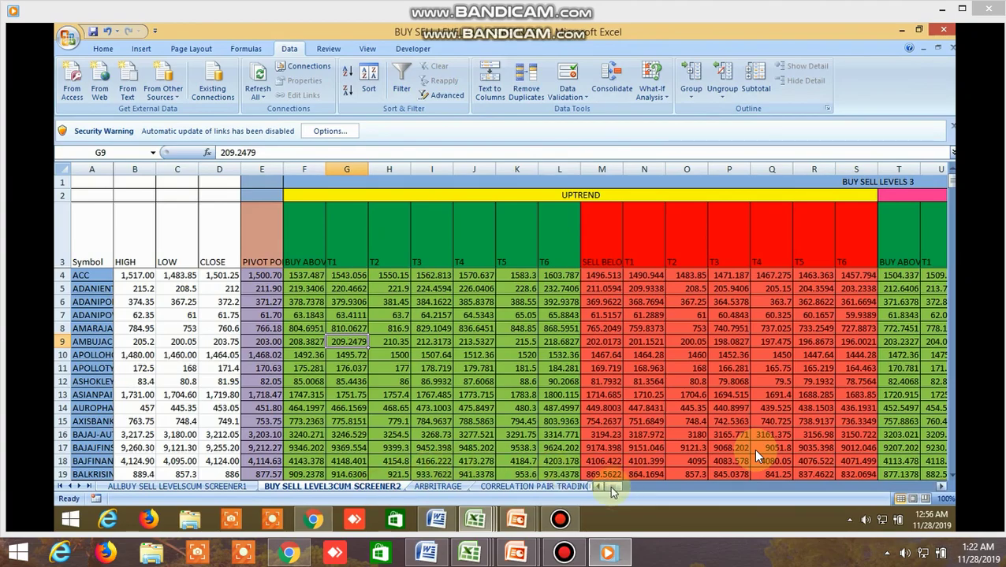
left_click_drag(610, 488, 791, 487)
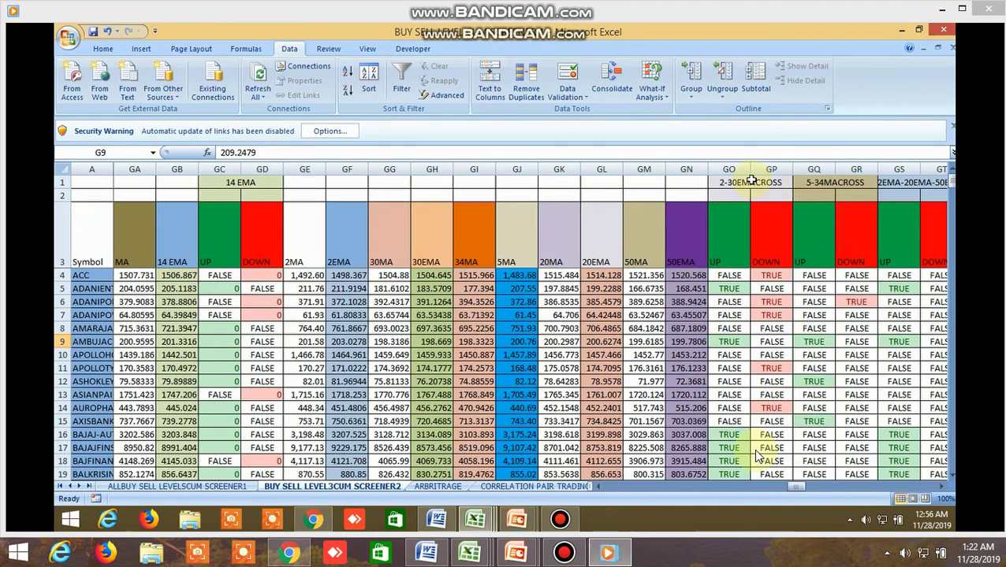
left_click(938, 486)
left_click(938, 486)
left_click(938, 486)
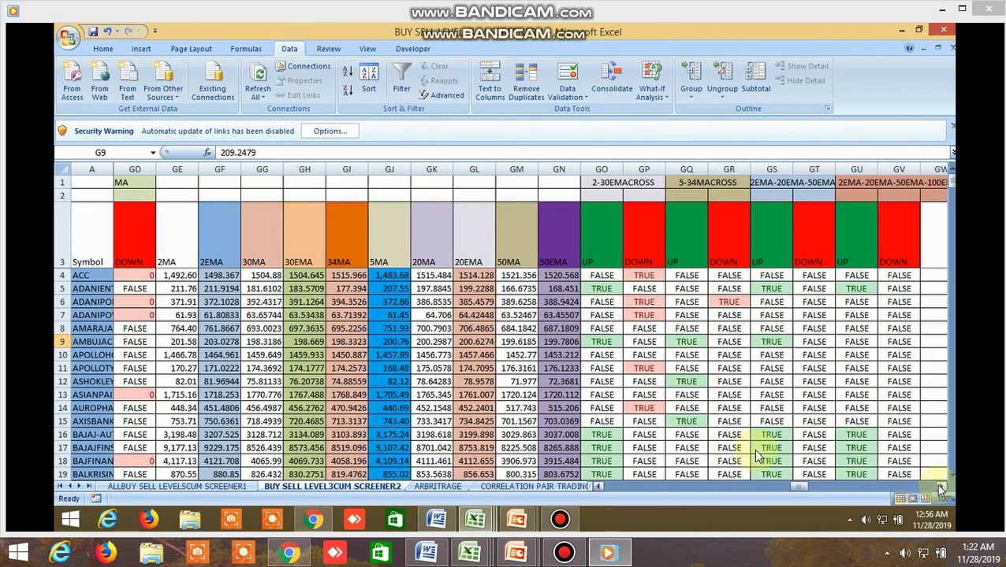
left_click(937, 486)
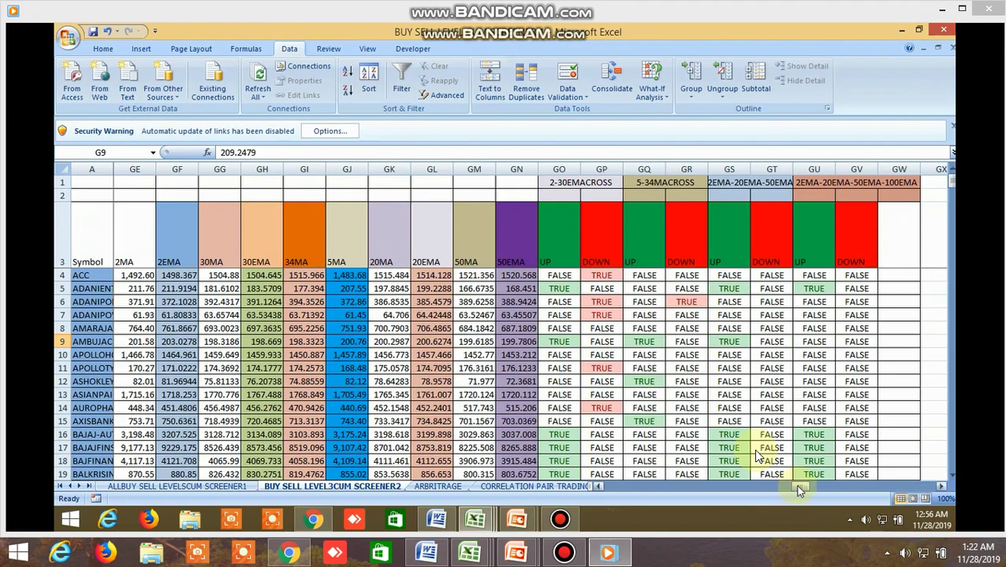
left_click_drag(798, 490, 596, 495)
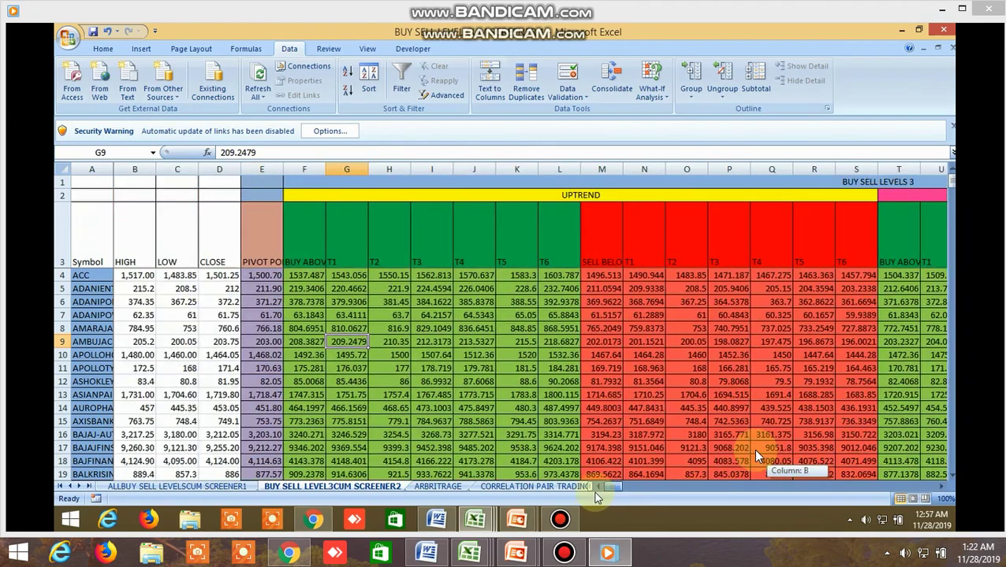
left_click(217, 486)
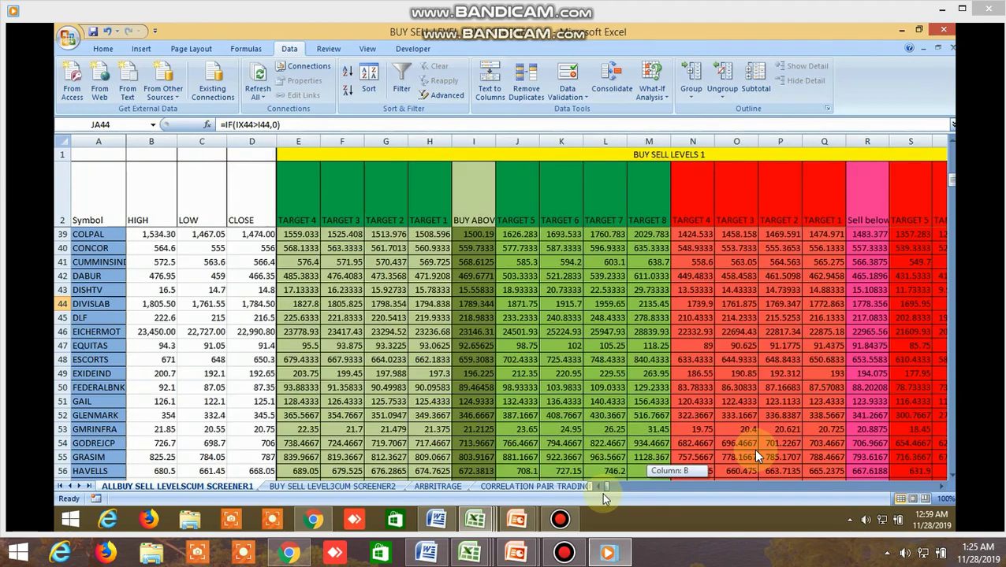
Check the BUY ABOVE level of DIVISLAB in row 44 and the LTP-versus-target condition columns of the sheet.
left_click(481, 306)
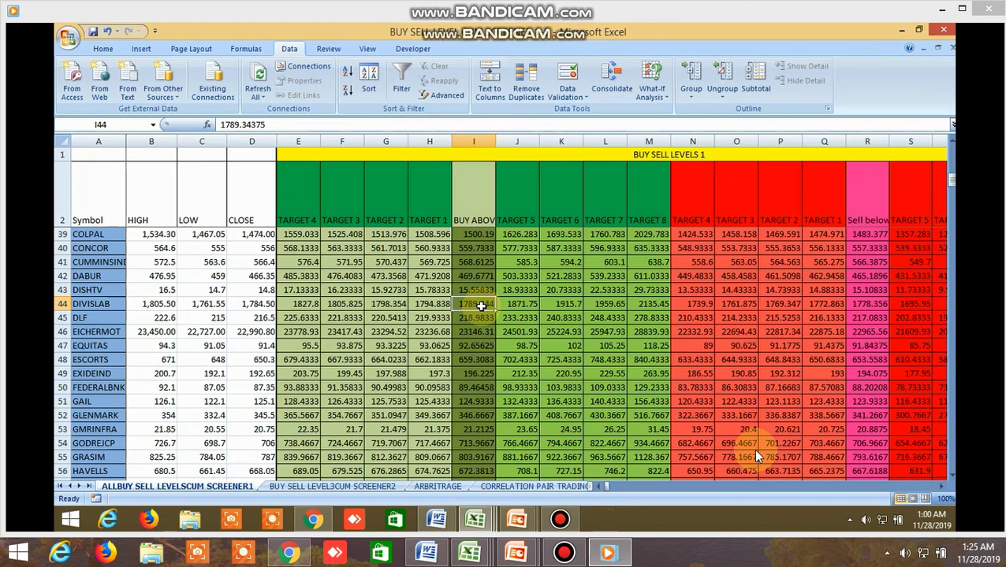
left_click(942, 487)
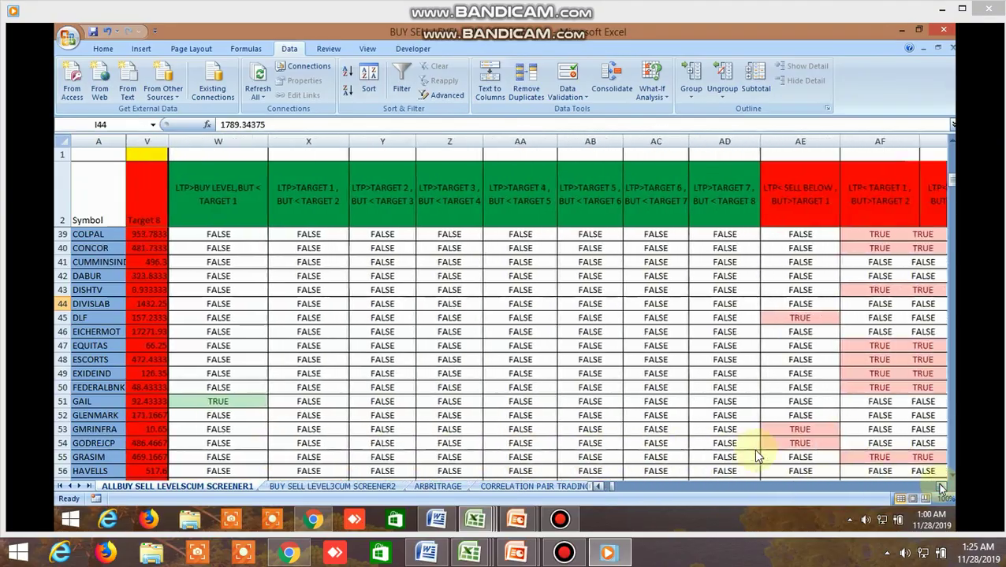
left_click(942, 487)
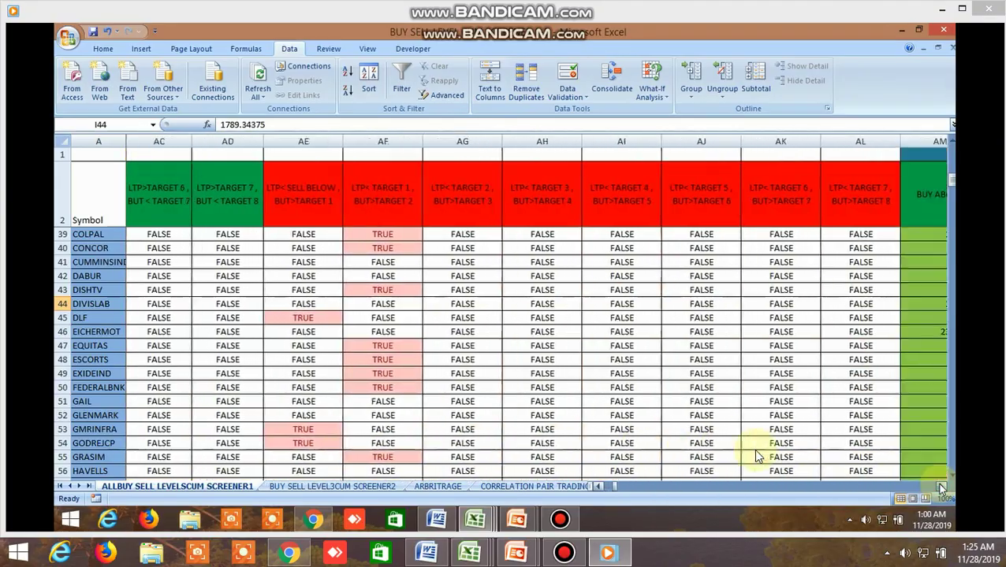
left_click(942, 487)
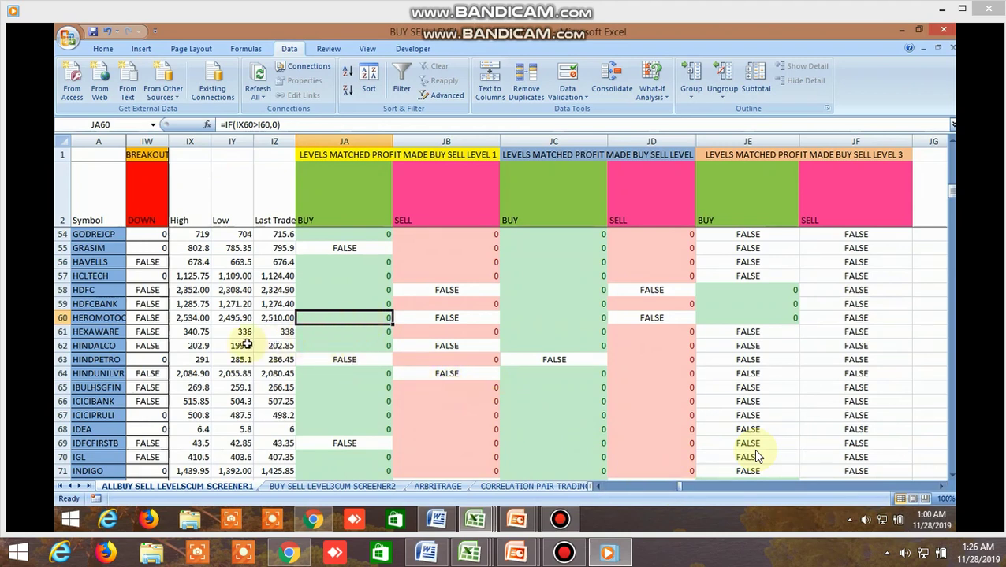
Compare the High price in the HEROMOTOC row (60) with that stock's BUY ABOVE level.
left_click(196, 319)
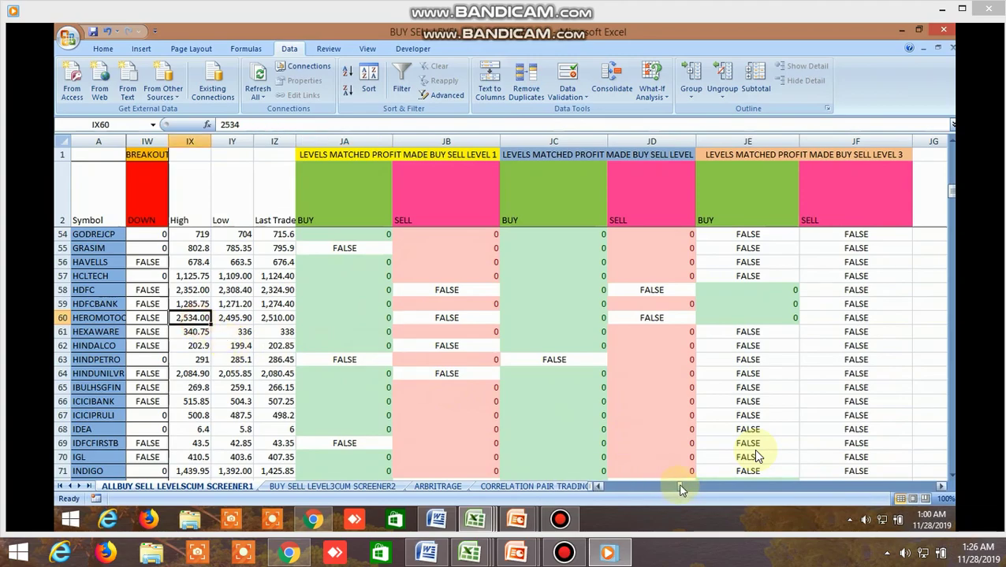
left_click_drag(682, 489, 603, 490)
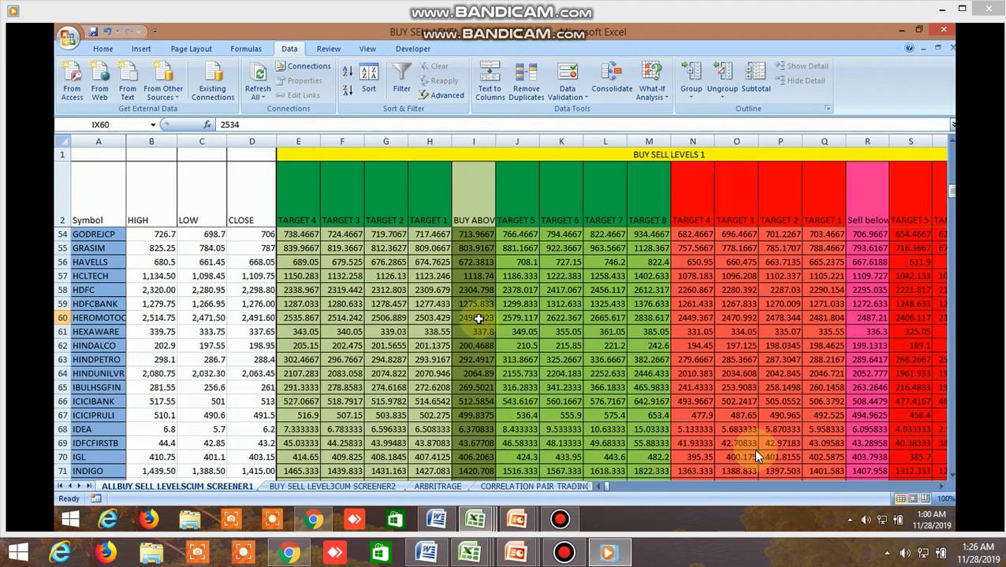
double_click(477, 318)
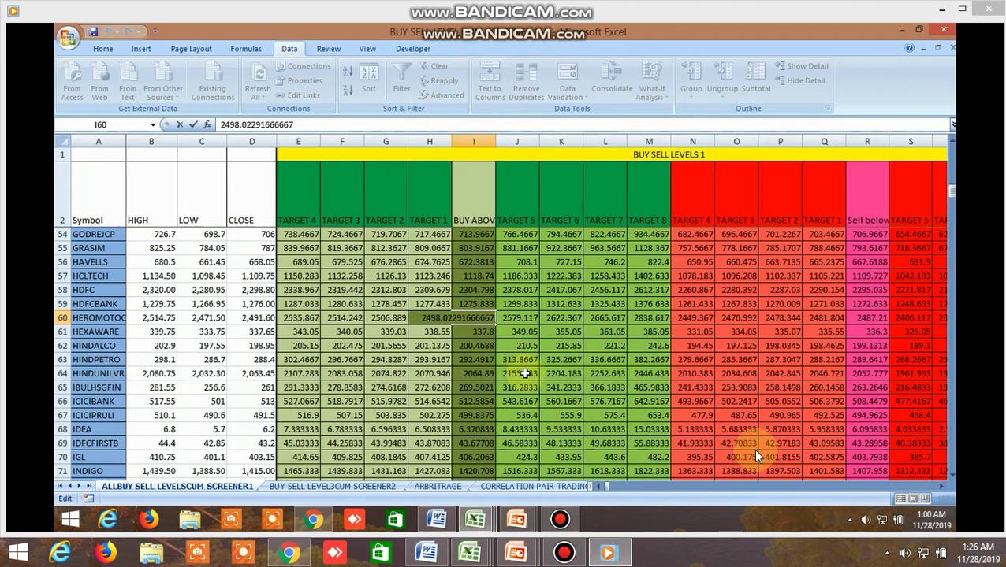
left_click(531, 384)
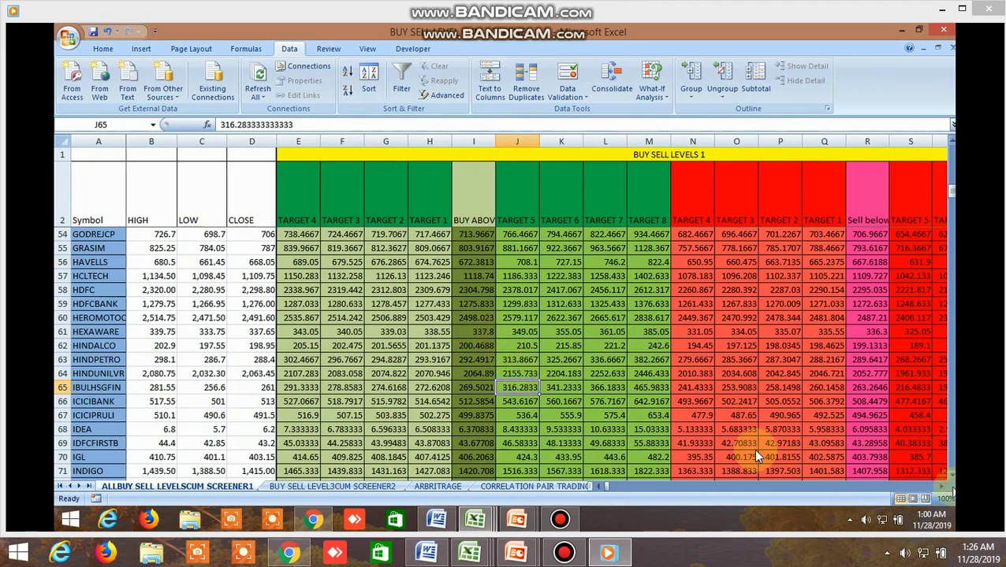